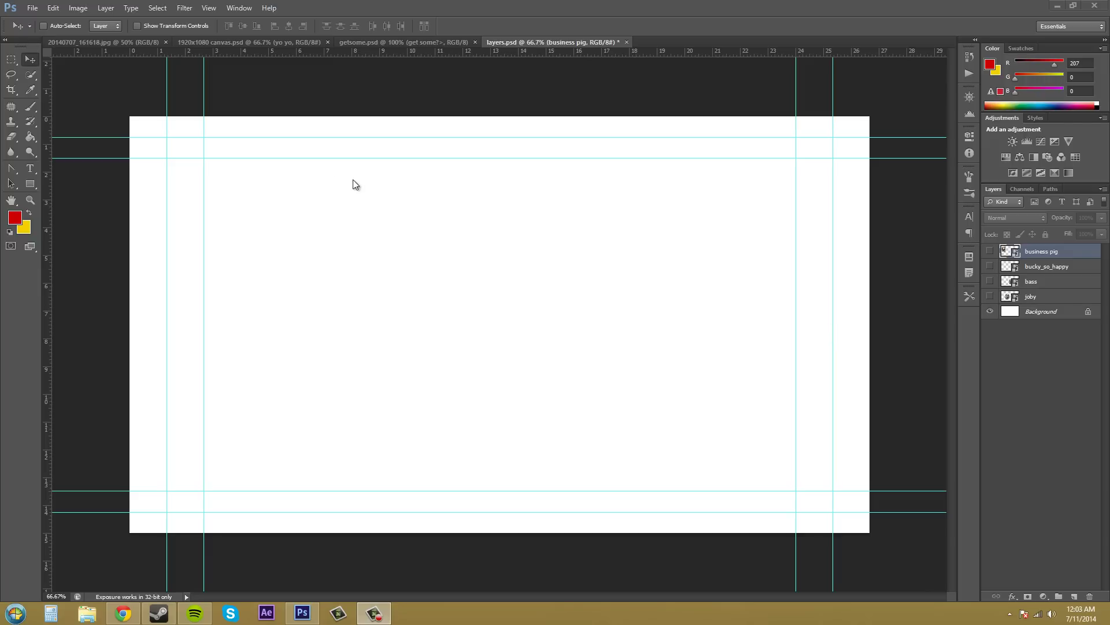
Add a text layer reading 'select me ;)' near the canvas centre
{"action": "left_click", "coordinate": [31, 169]}
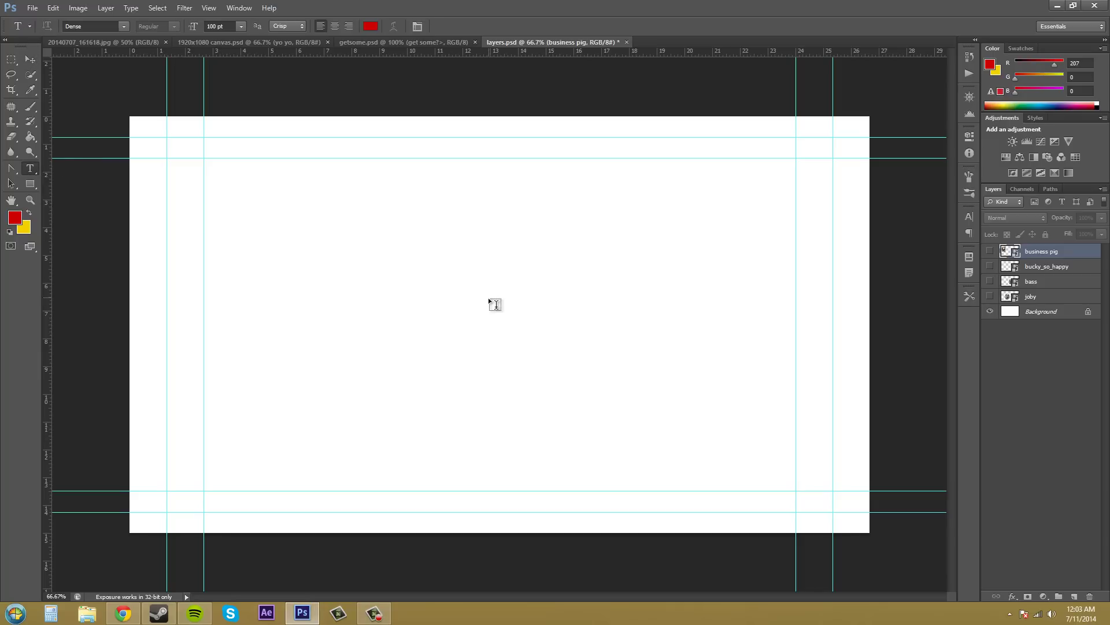
{"action": "left_click", "coordinate": [489, 325]}
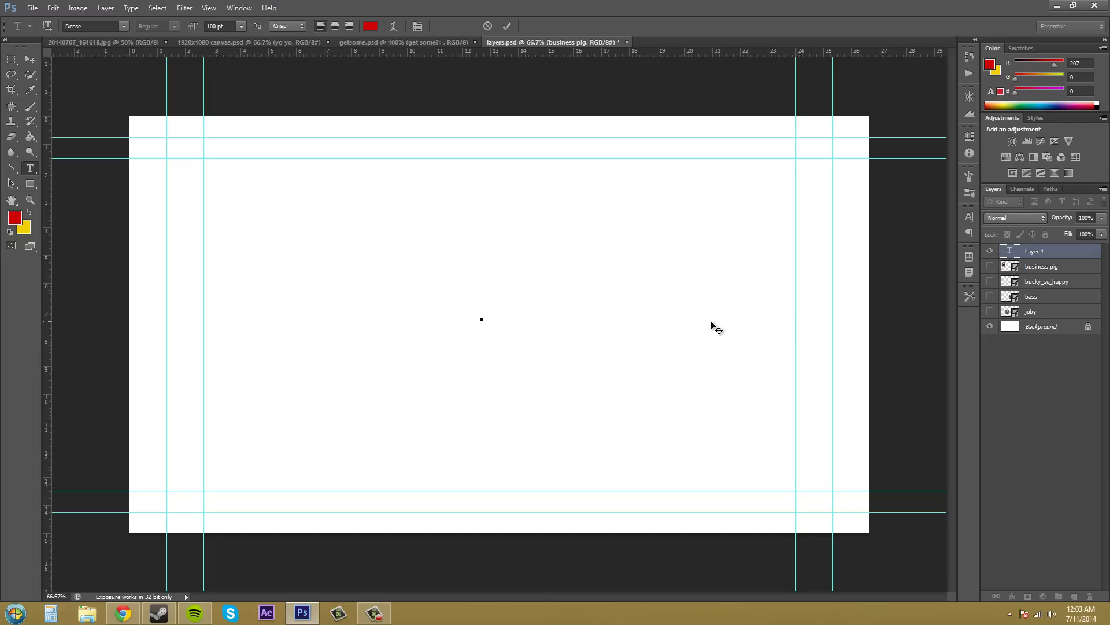
{"action": "type", "text": "select "}
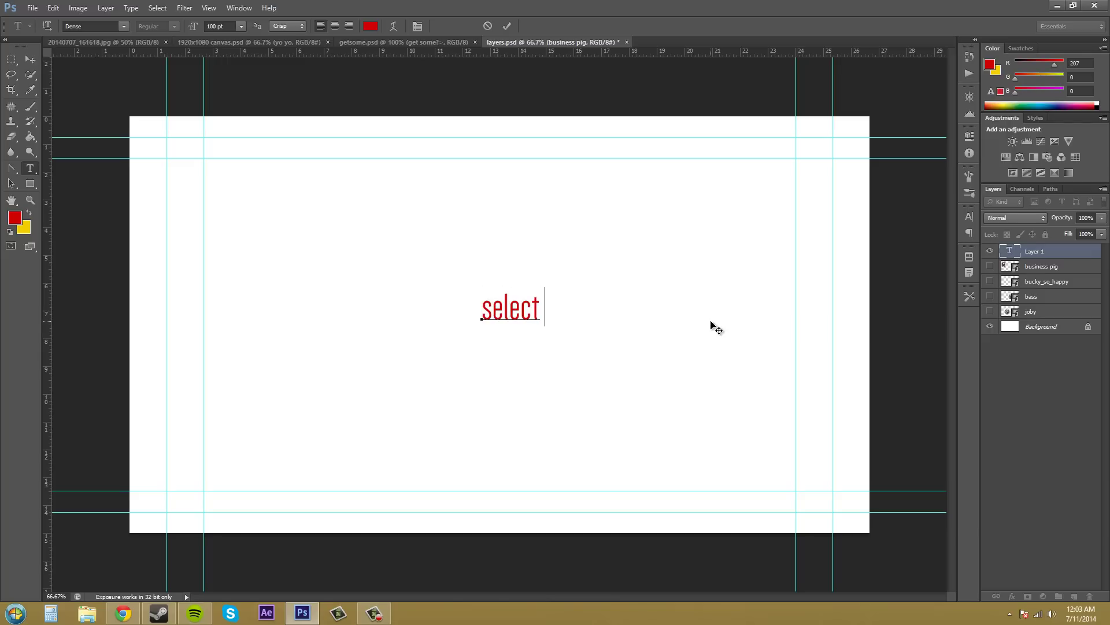
{"action": "type", "text": "me :)"}
Enlarge the text box up and right, commit it, and drag the text to the canvas centre
{"action": "key", "text": "ctrl"}
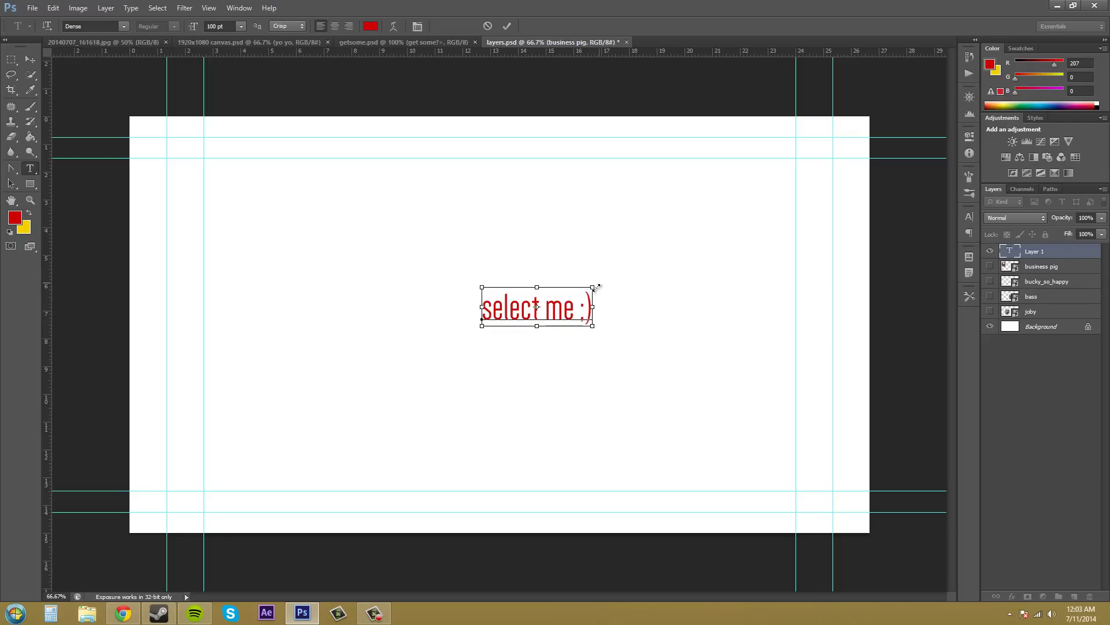
{"action": "left_click_drag", "start_coordinate": [596, 286], "coordinate": [779, 189]}
{"action": "mouse_move", "coordinate": [697, 257]}
{"action": "left_mouse_down"}
{"action": "mouse_move", "coordinate": [614, 277]}
{"action": "mouse_move", "coordinate": [698, 275]}
{"action": "left_mouse_up"}
{"action": "left_click", "coordinate": [33, 56]}
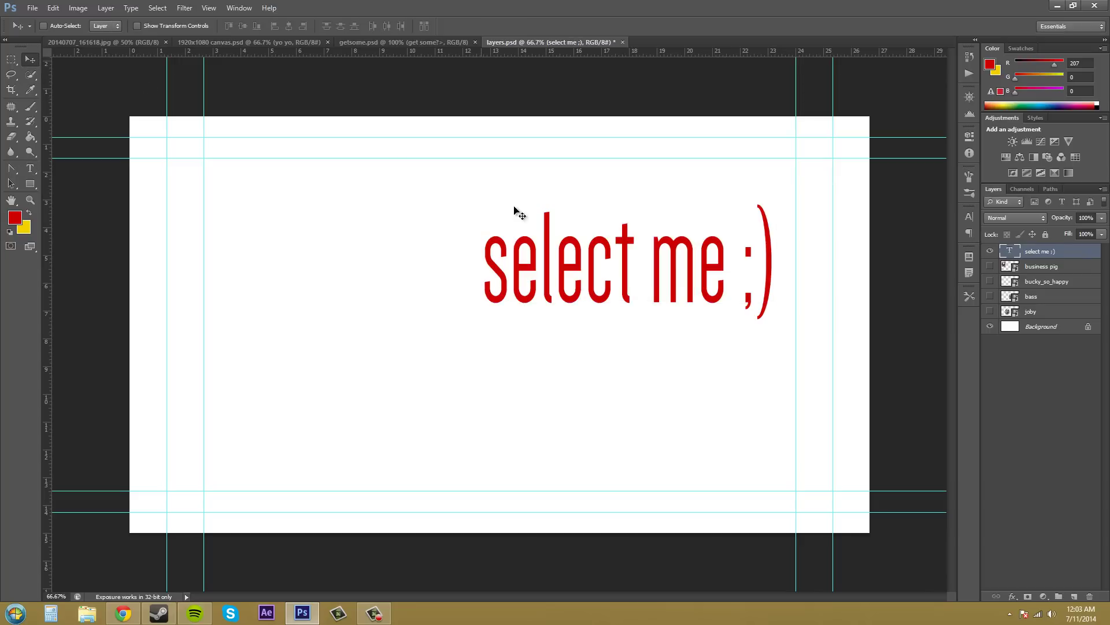
{"action": "left_click_drag", "start_coordinate": [588, 238], "coordinate": [476, 285]}
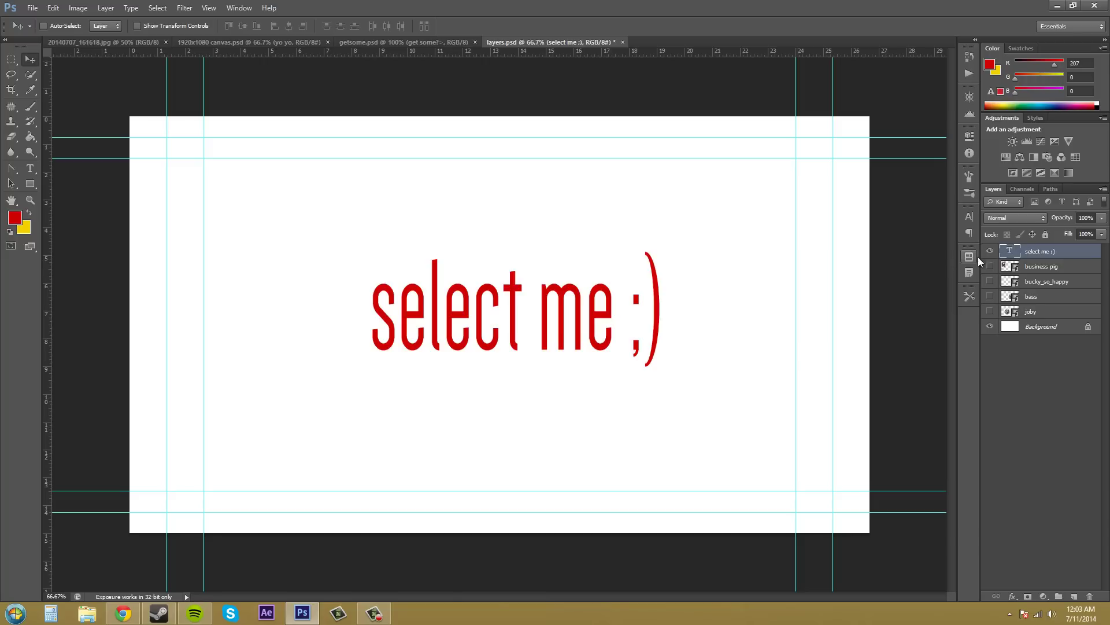
Load the 'select me ;)' text as a selection, hide and re-show Background, then reselect the text layer
{"action": "left_click", "coordinate": [1011, 252], "text": "ctrl"}
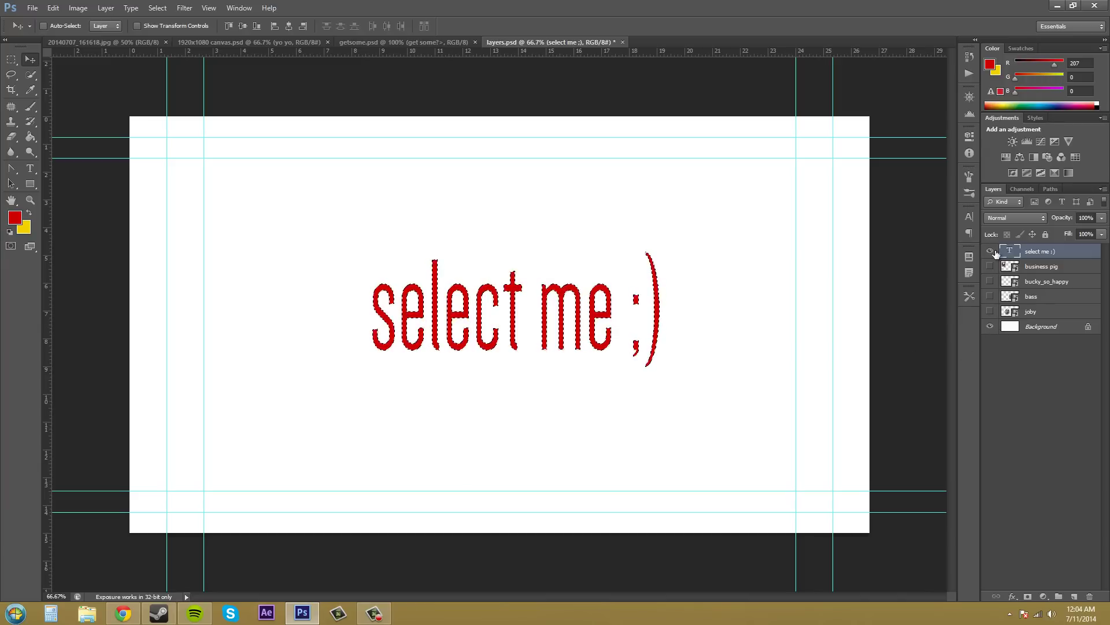
{"action": "left_click", "coordinate": [990, 327]}
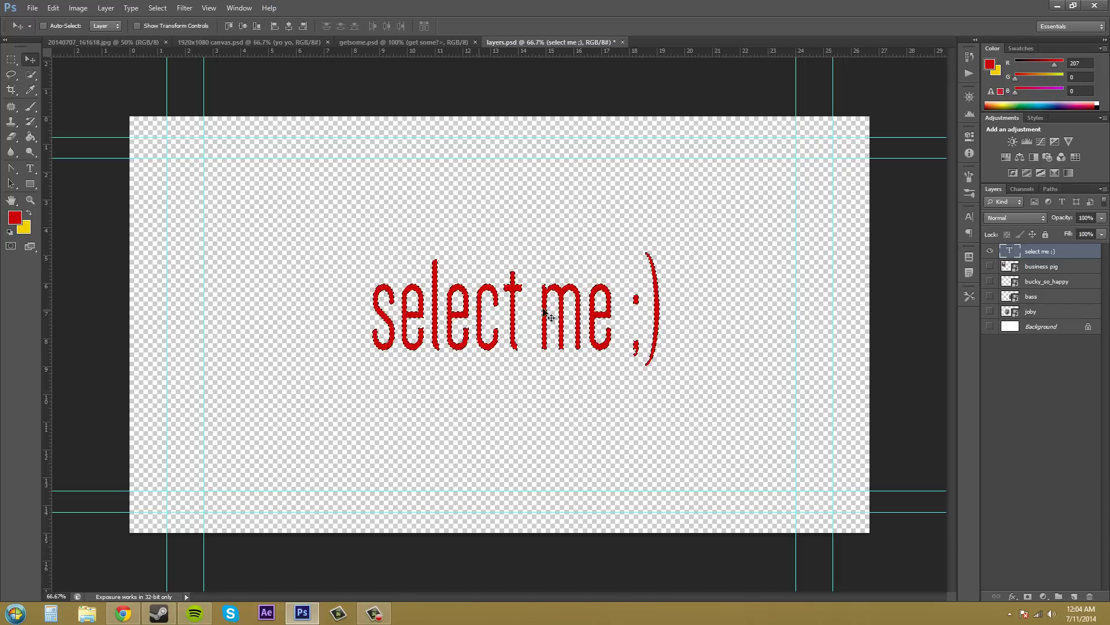
{"action": "left_click", "coordinate": [1050, 331]}
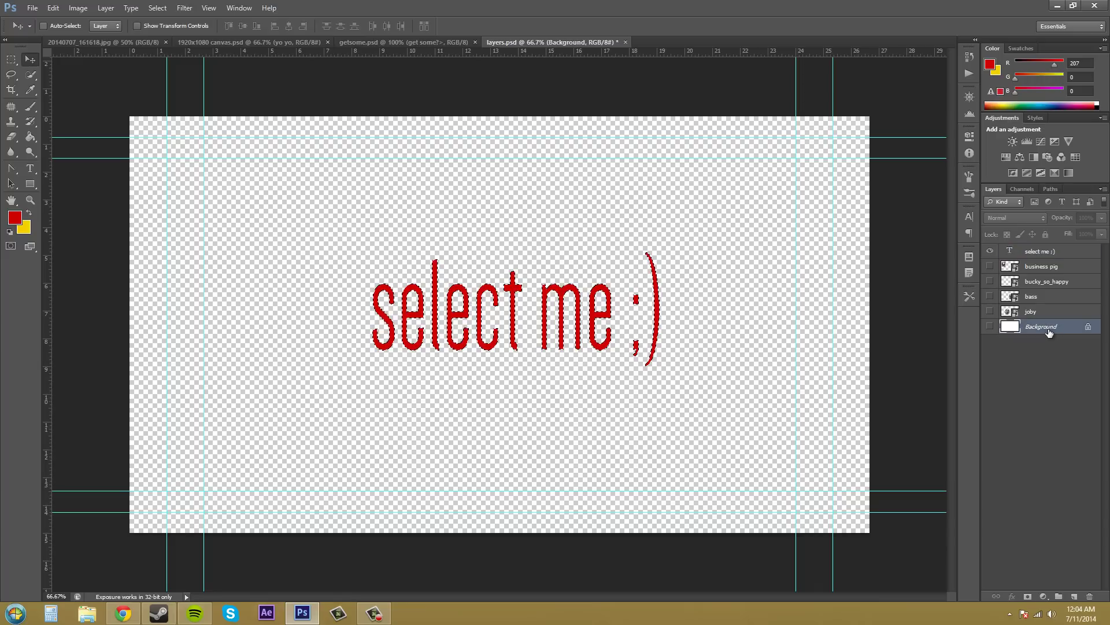
{"action": "left_click", "coordinate": [1048, 252]}
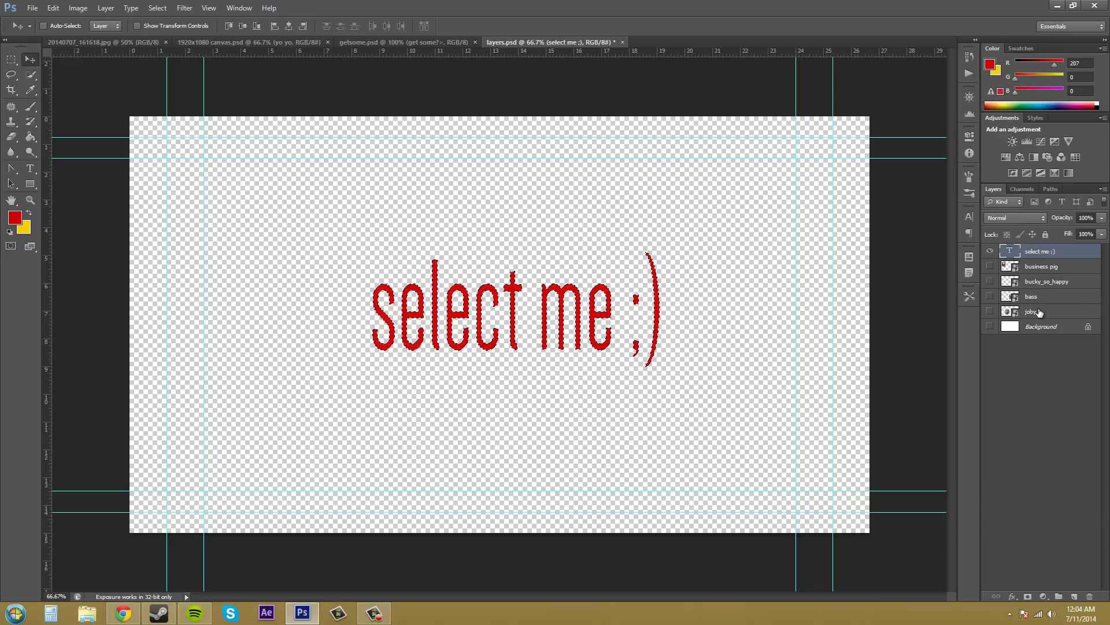
{"action": "left_click", "coordinate": [990, 326]}
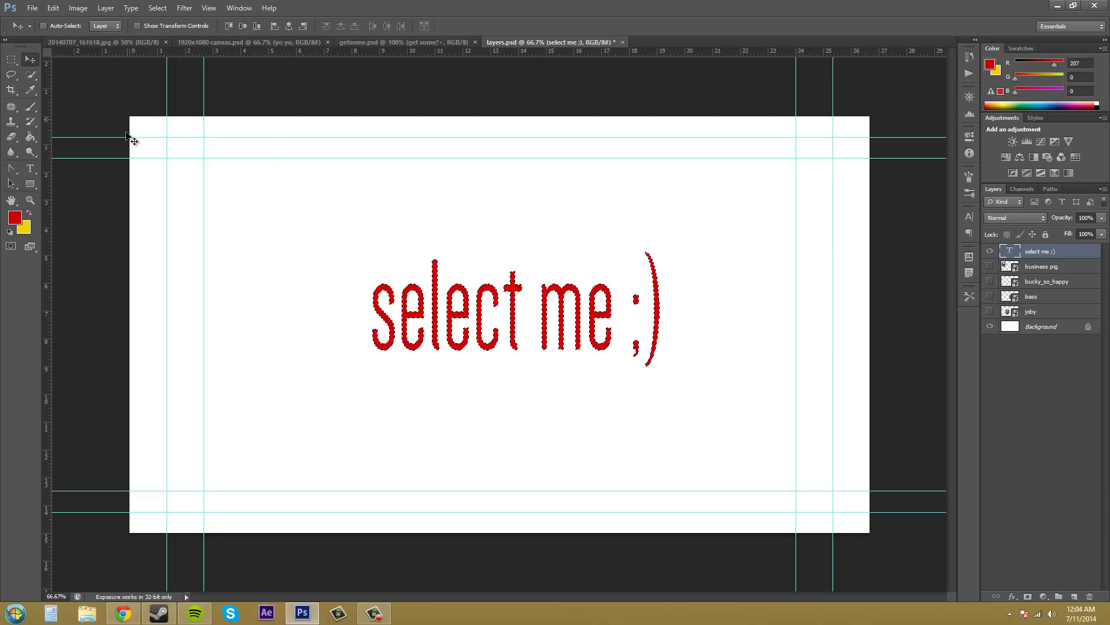
{"action": "left_click", "coordinate": [1048, 338]}
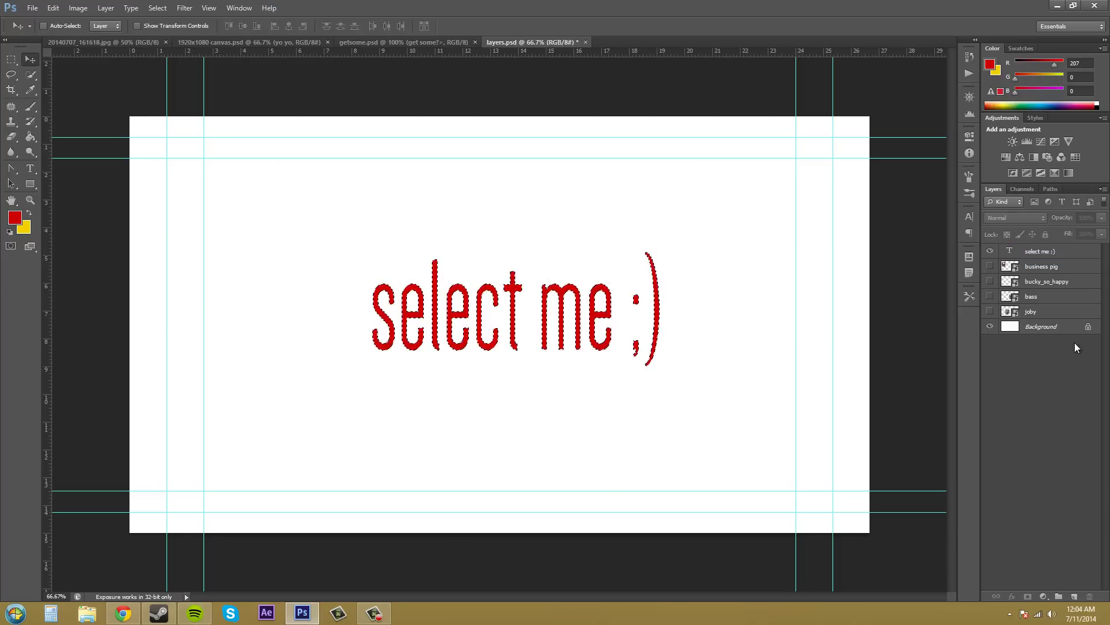
{"action": "left_click", "coordinate": [1047, 252]}
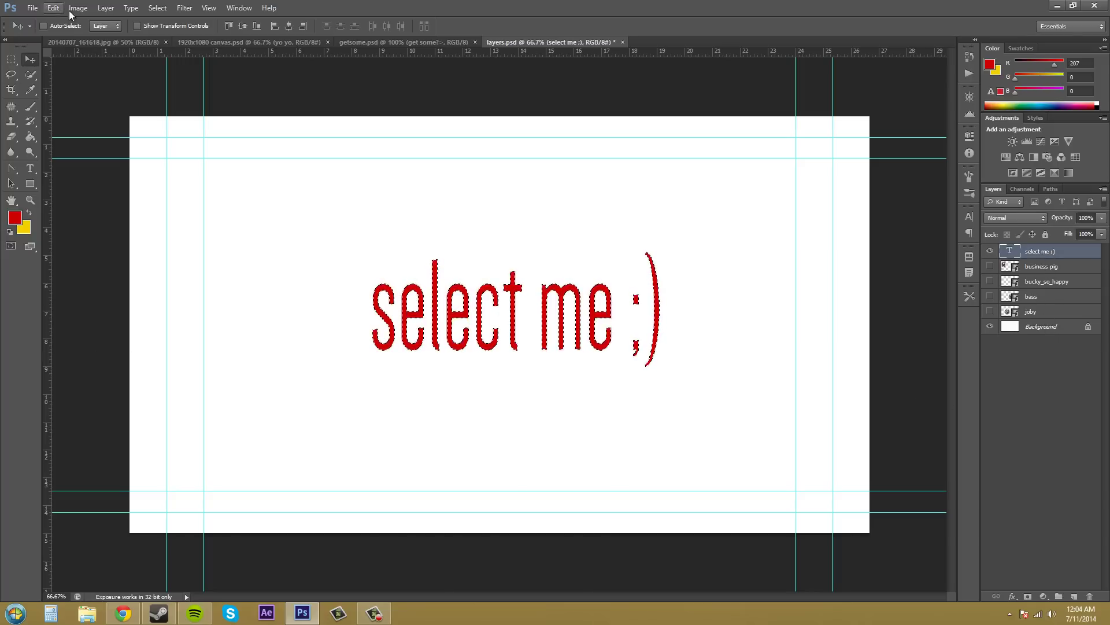
Add Layer 1 beneath the text layer and set the Paint Bucket's foreground colour to yellow
{"action": "left_click", "coordinate": [1077, 599]}
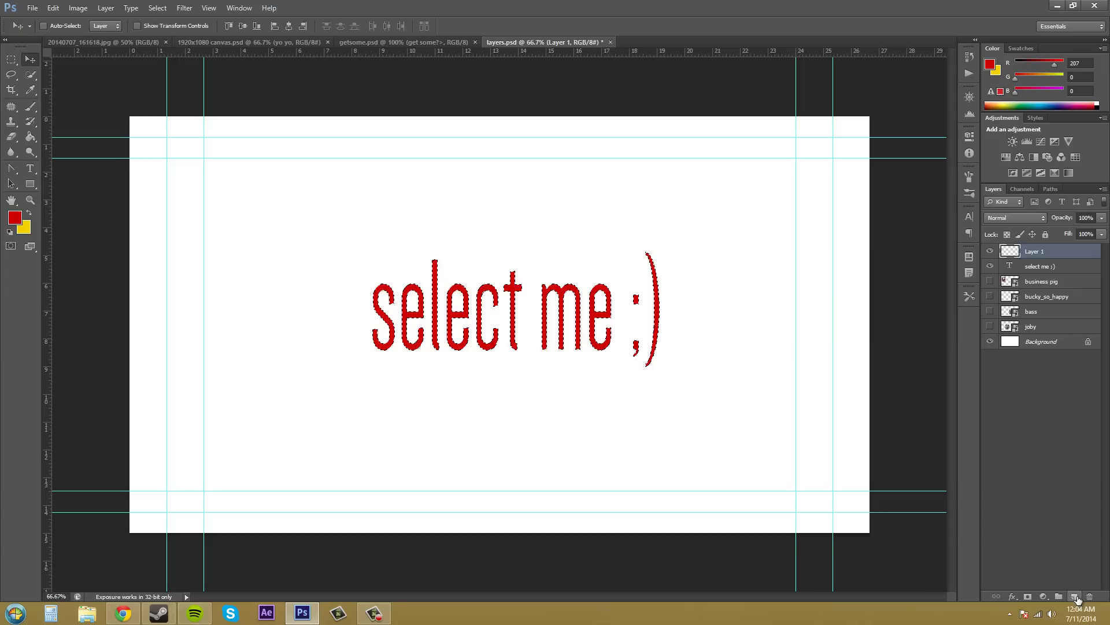
{"action": "mouse_move", "coordinate": [1050, 254]}
{"action": "left_mouse_down"}
{"action": "mouse_move", "coordinate": [1041, 252]}
{"action": "mouse_move", "coordinate": [1041, 271]}
{"action": "left_mouse_up"}
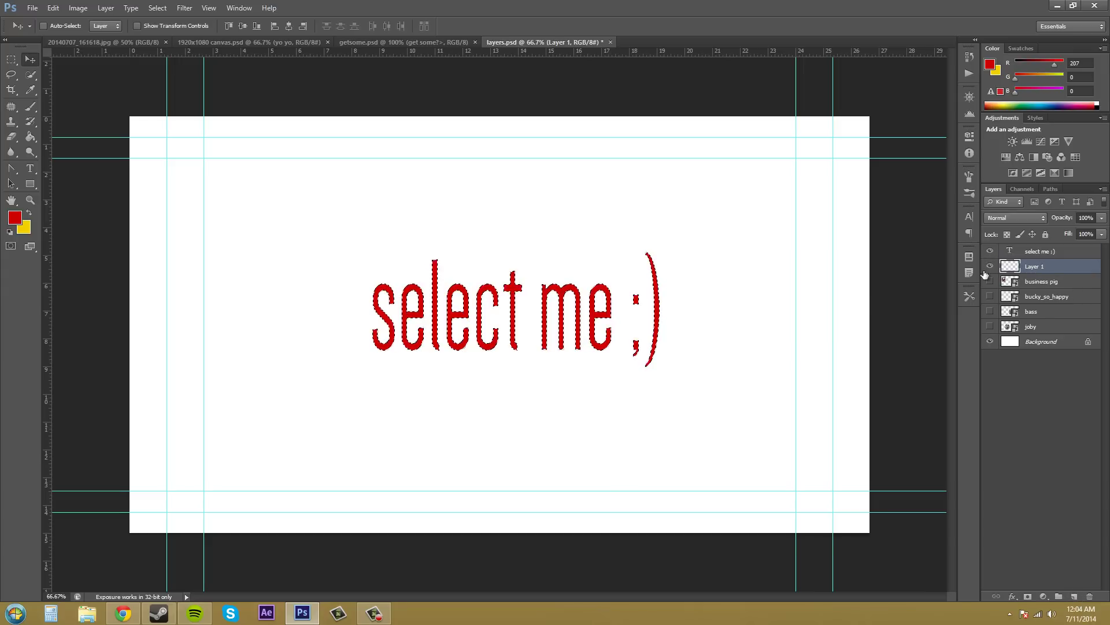
{"action": "left_click", "coordinate": [30, 137]}
{"action": "left_click", "coordinate": [29, 214]}
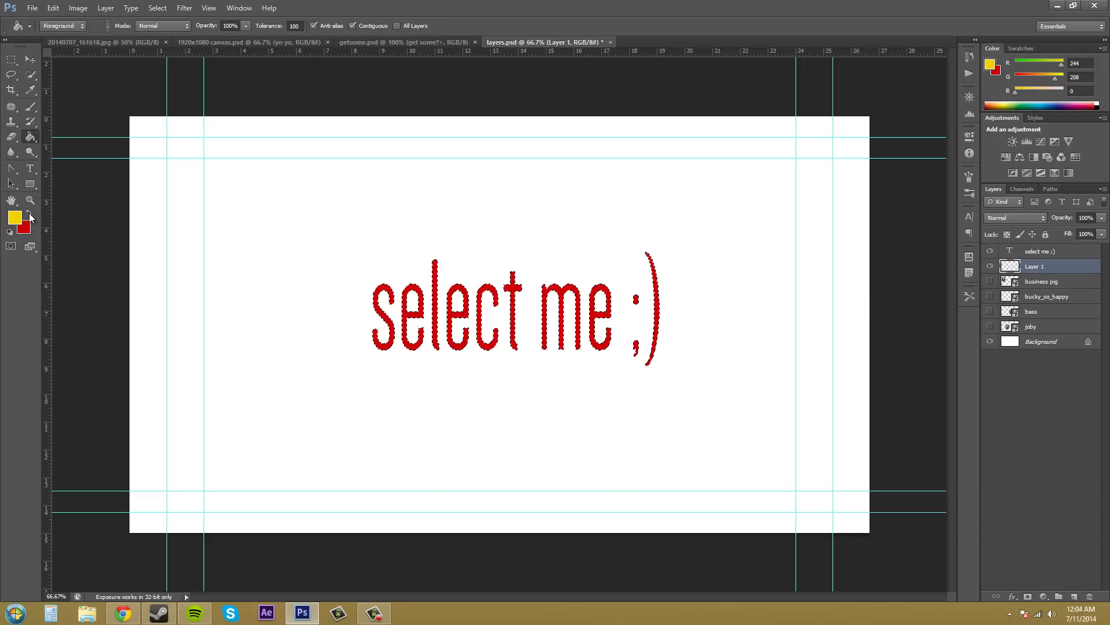
{"action": "left_click", "coordinate": [14, 217]}
{"action": "left_click", "coordinate": [674, 237]}
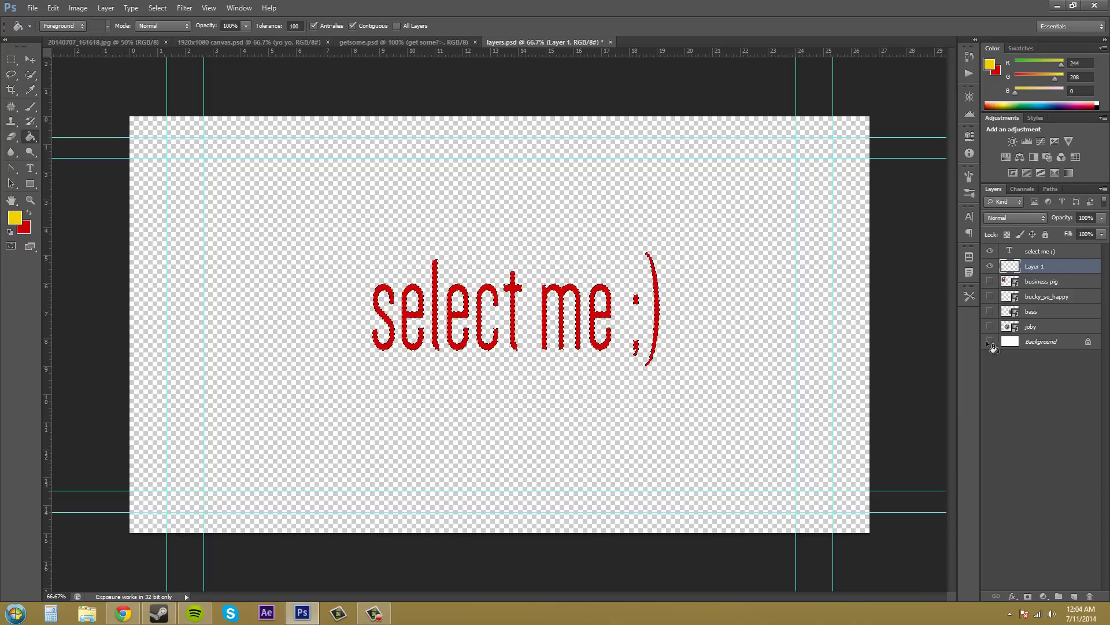
Hide the Background, clear the text selection, and fill Layer 1 with yellow
{"action": "left_click", "coordinate": [989, 341]}
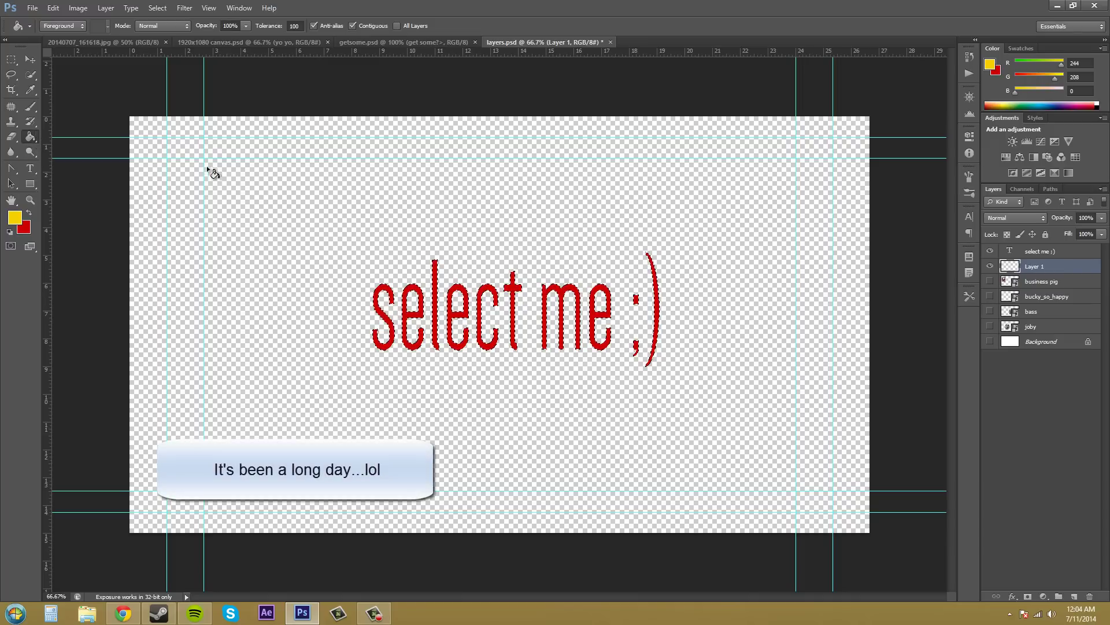
{"action": "key", "text": "ctrl+d"}
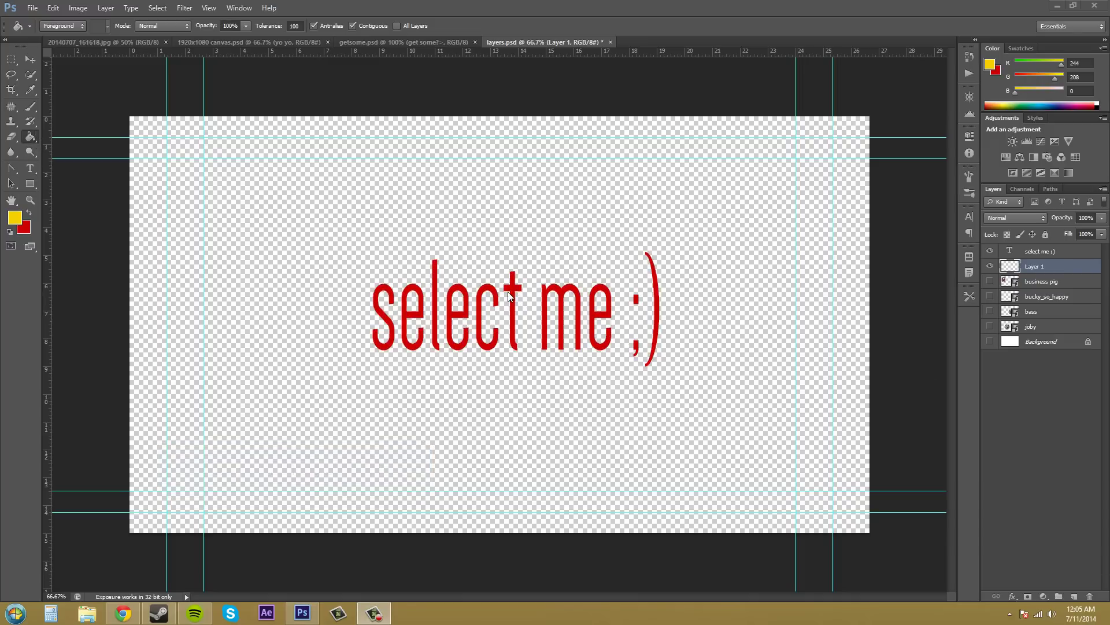
{"action": "key", "text": "ctrl+z"}
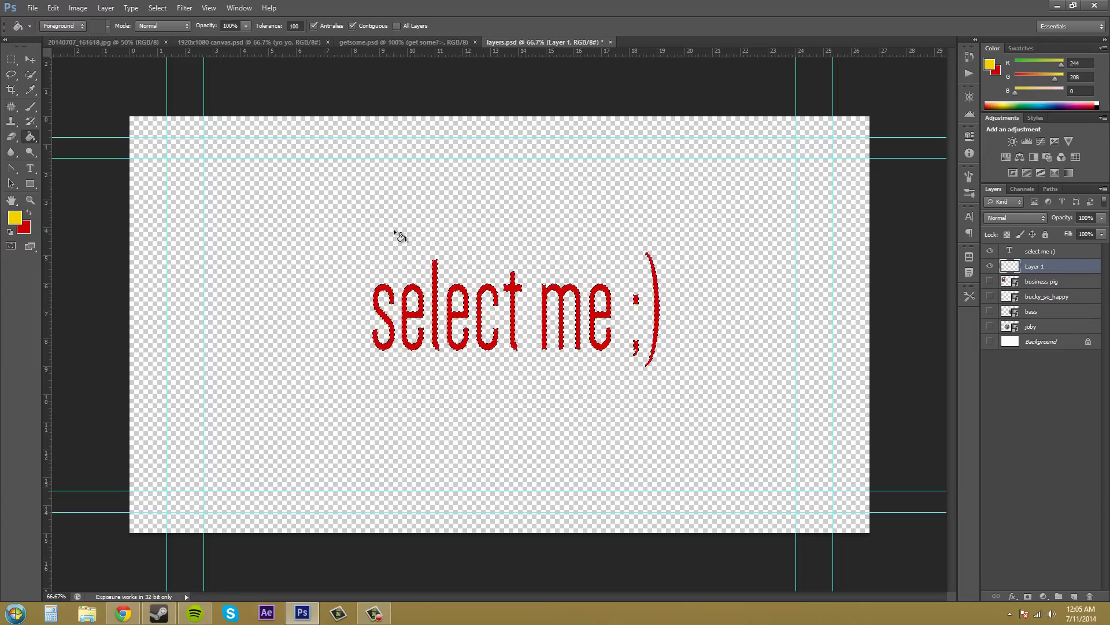
{"action": "key", "text": "ctrl+d"}
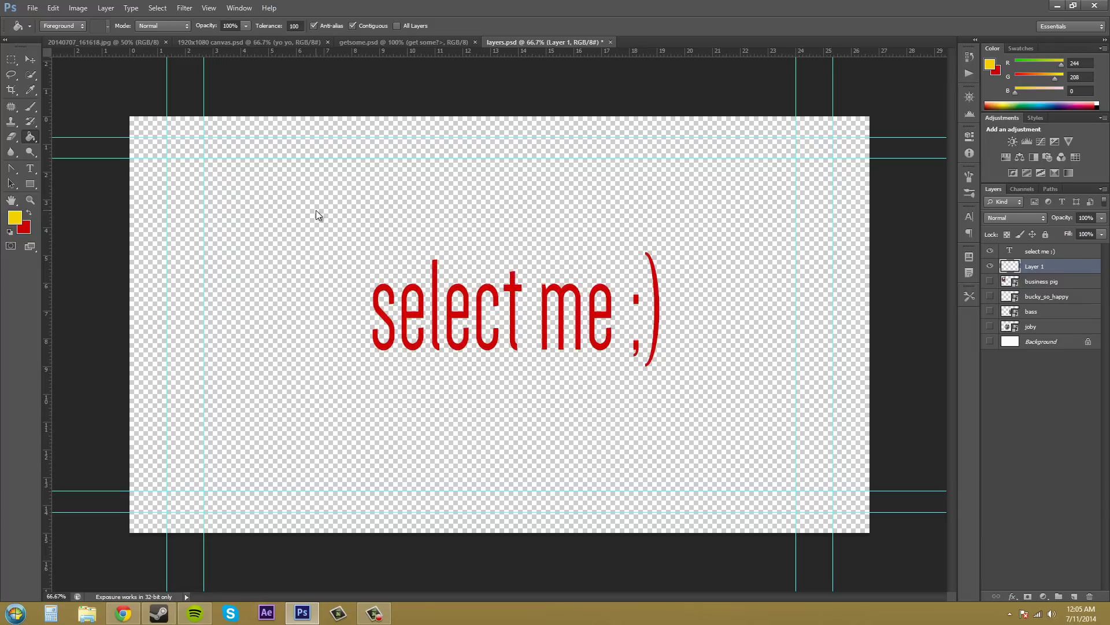
{"action": "left_click", "coordinate": [316, 210]}
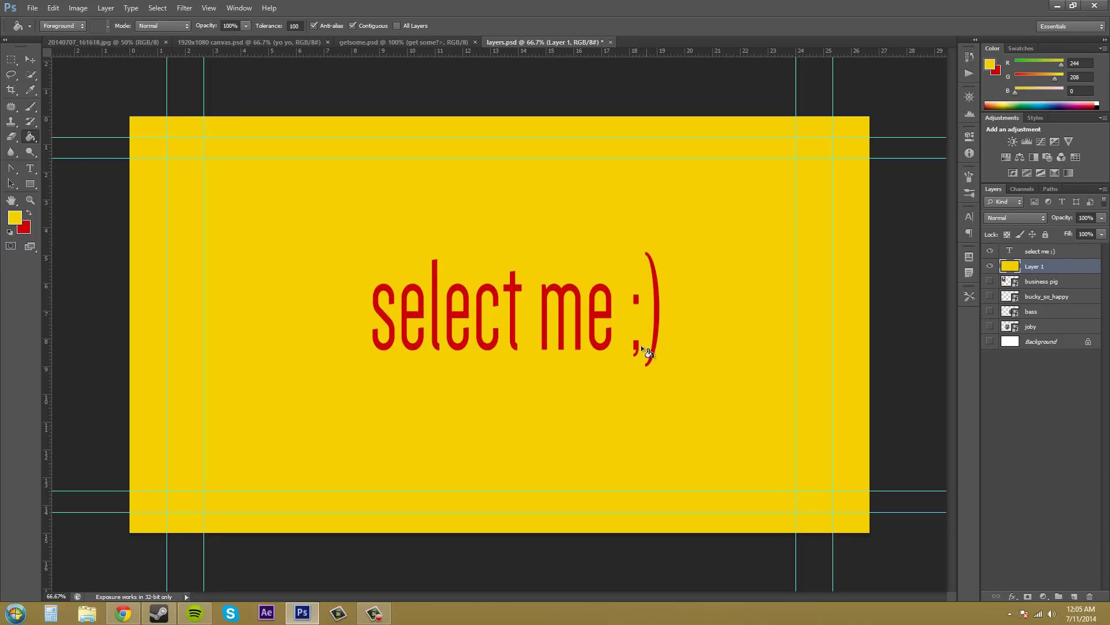
Merge Layer 1 and the 'select me ;)' layer with Merge Layers, then load the merged pixels as a selection
{"action": "left_click", "coordinate": [1066, 258]}
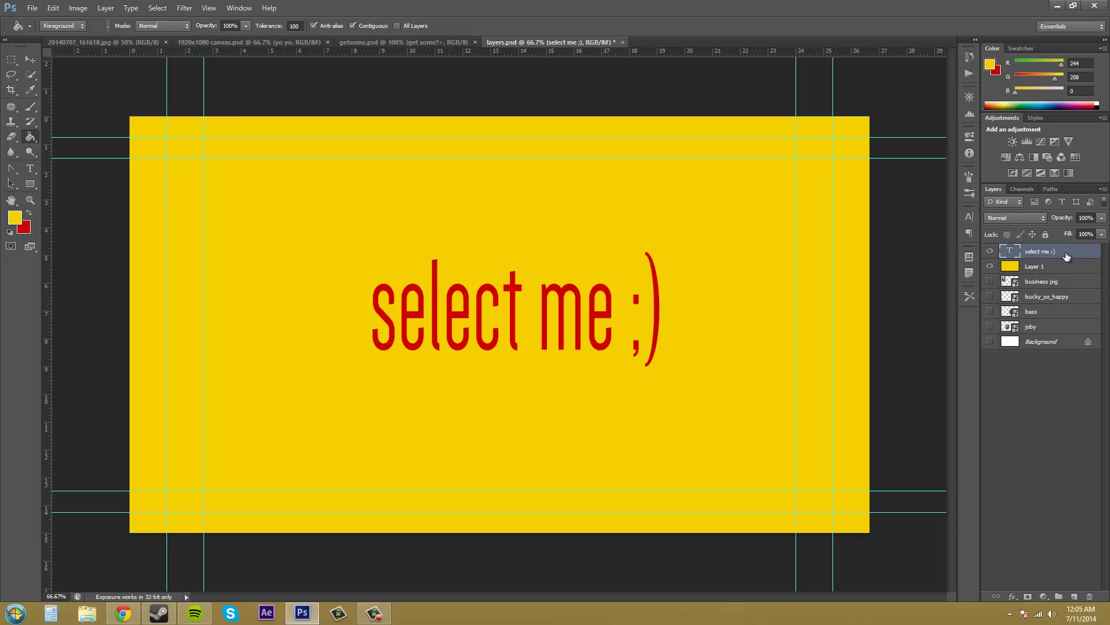
{"action": "left_click", "coordinate": [1051, 270], "text": "ctrl"}
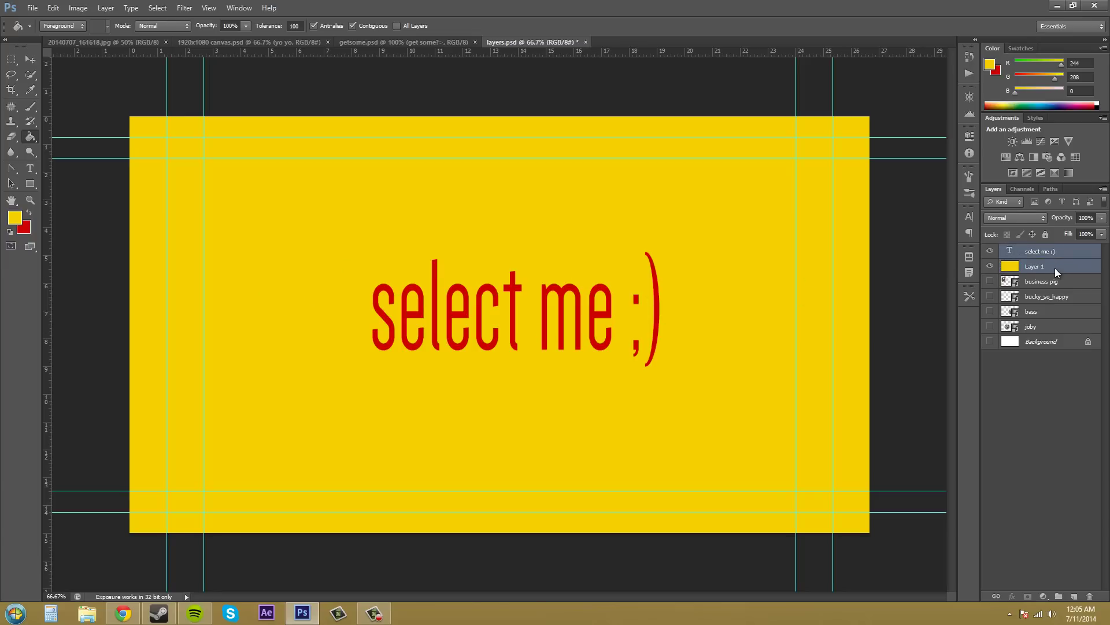
{"action": "right_click", "coordinate": [1055, 269]}
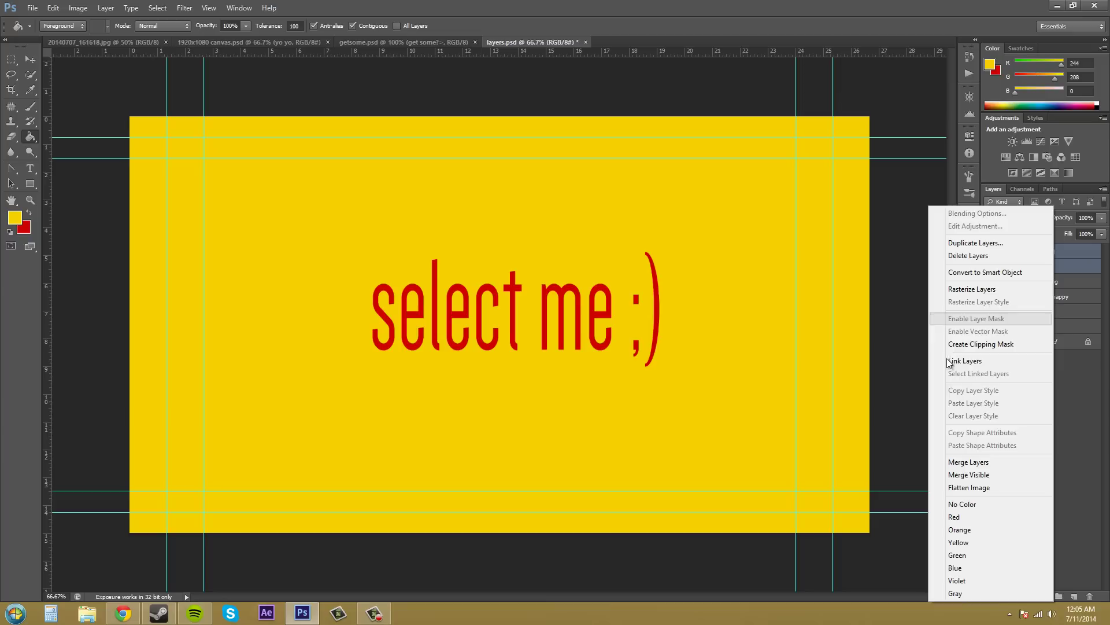
{"action": "left_click", "coordinate": [974, 461]}
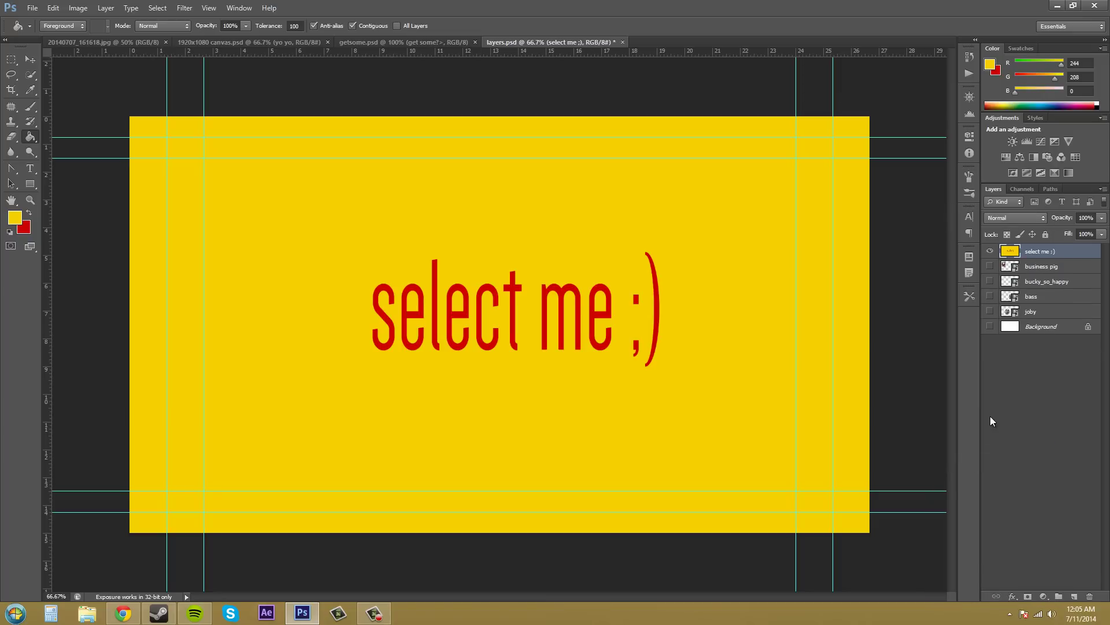
{"action": "left_click", "coordinate": [1047, 446]}
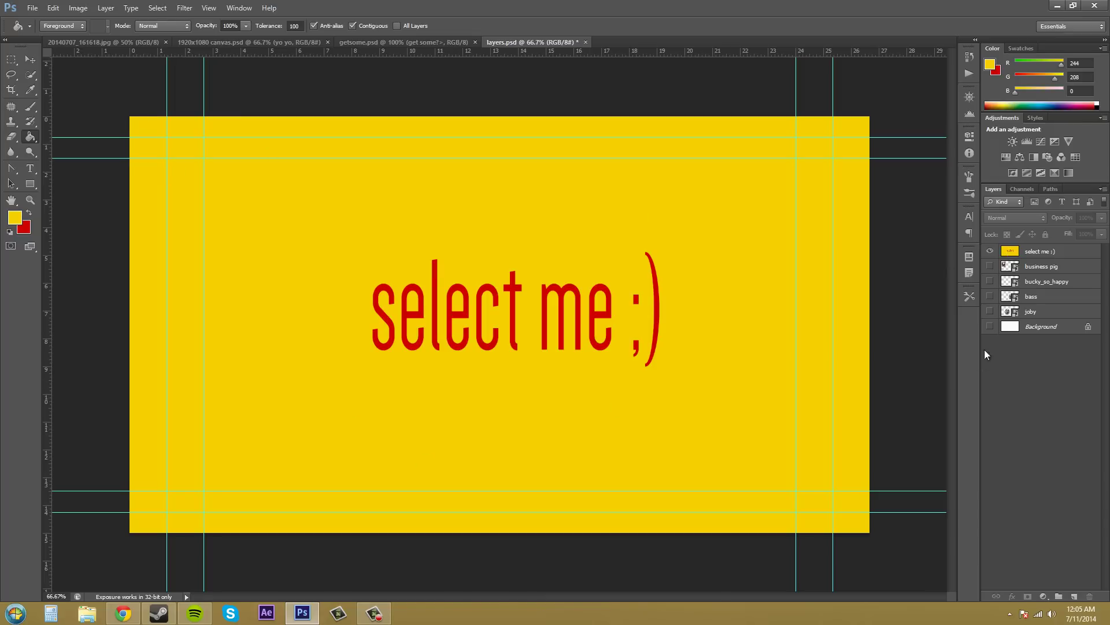
{"action": "left_click", "coordinate": [1010, 250], "text": "ctrl"}
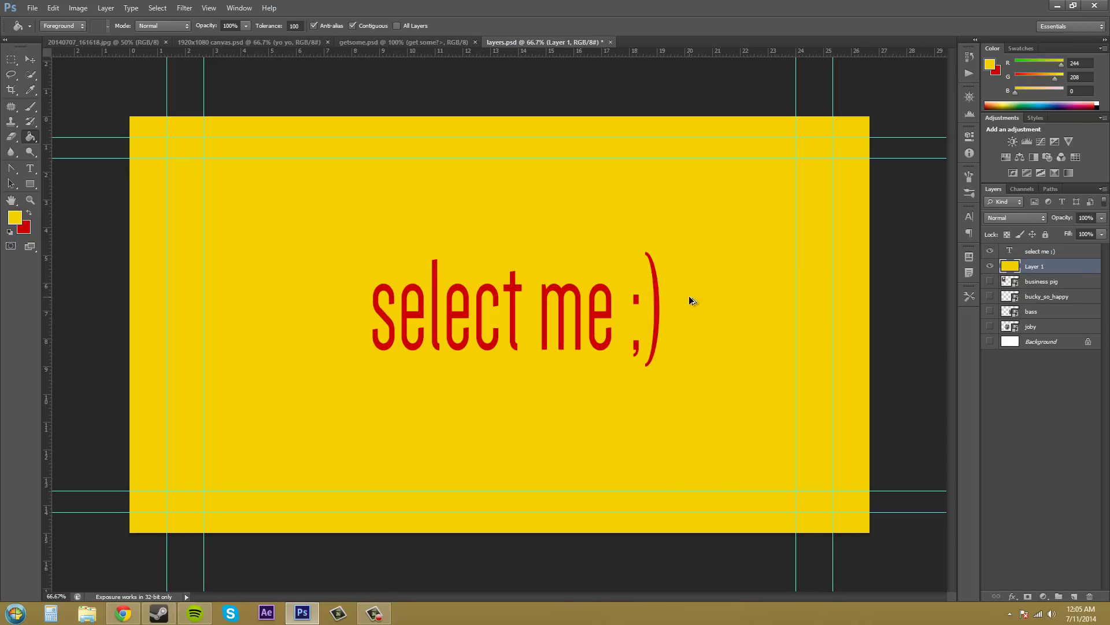
Hide the yellow Layer 1 and drag it onto the Delete Layer icon
{"action": "left_click", "coordinate": [990, 266]}
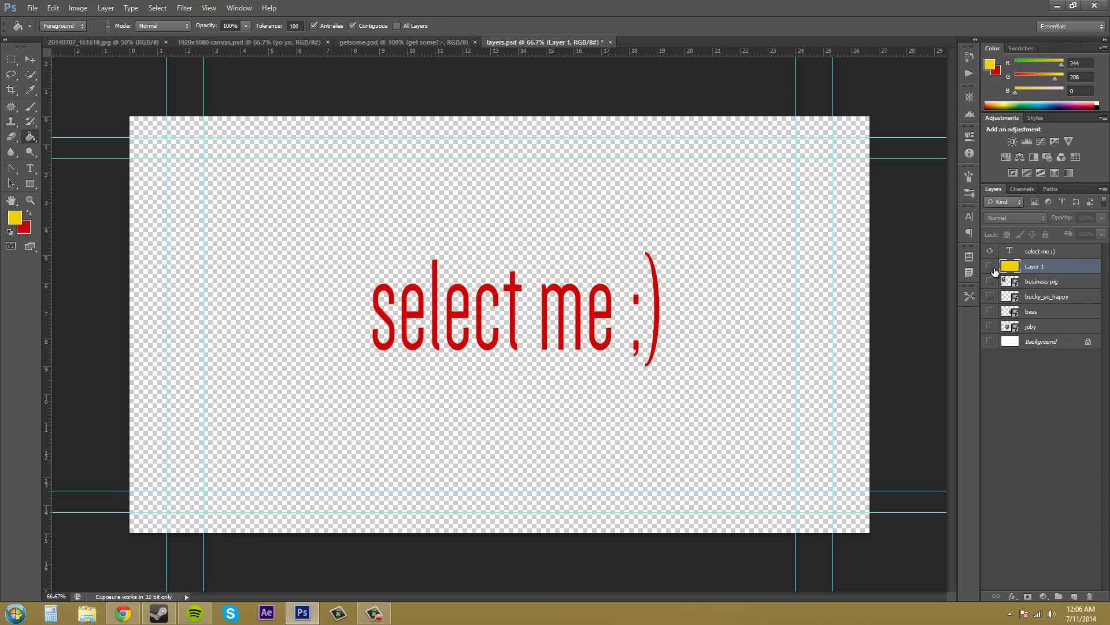
{"action": "left_click_drag", "start_coordinate": [1064, 266], "coordinate": [1091, 596]}
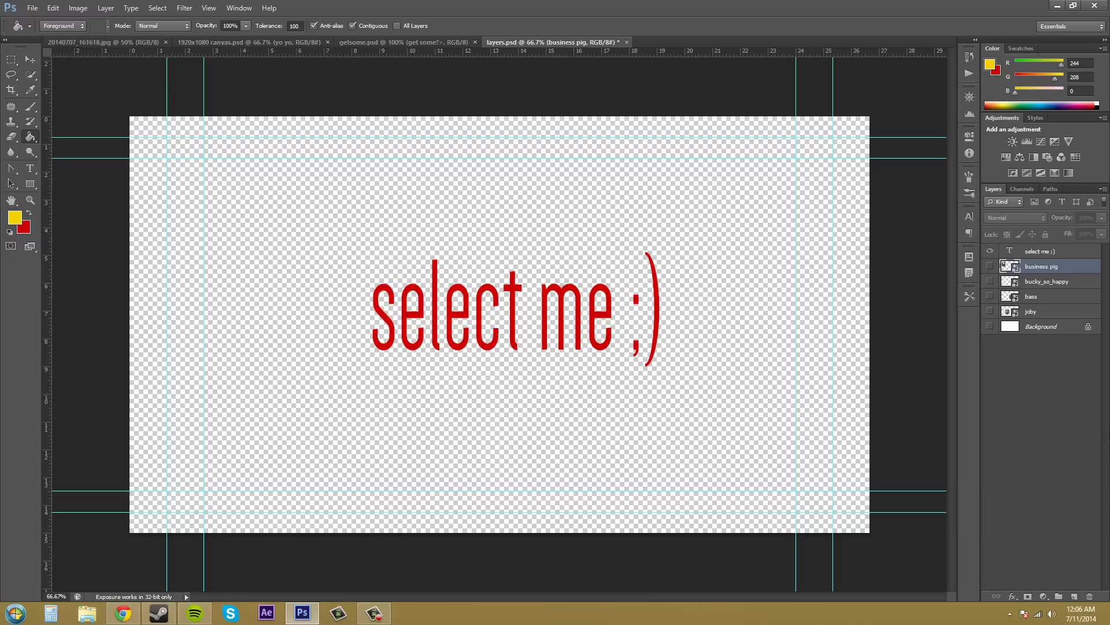
Add a text layer reading '2nd selection' above the red text
{"action": "left_click", "coordinate": [34, 166]}
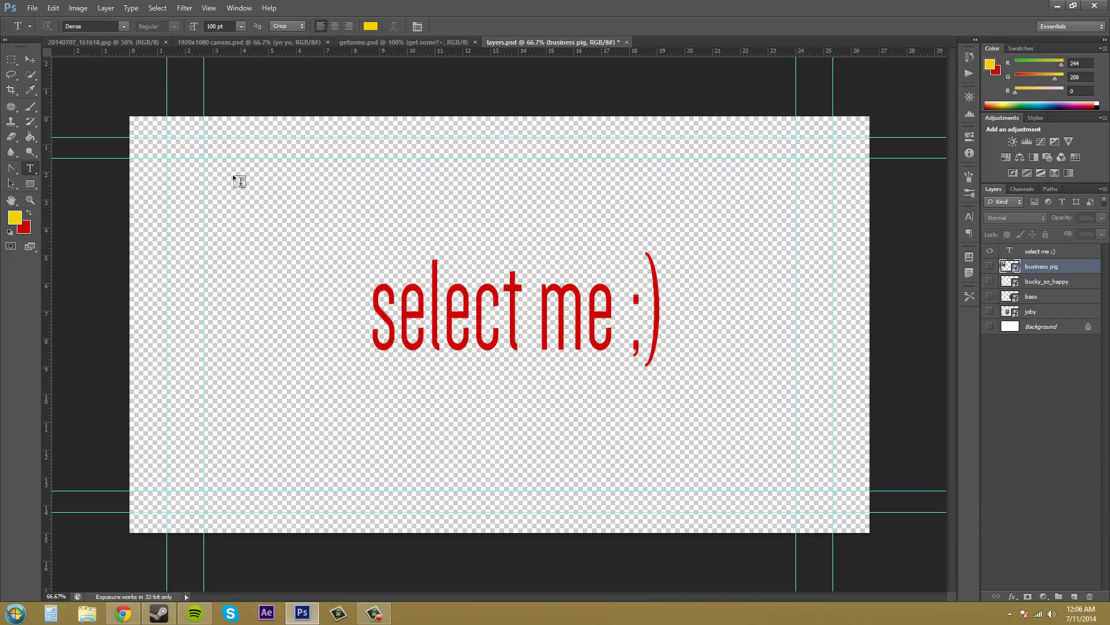
{"action": "left_click", "coordinate": [371, 183]}
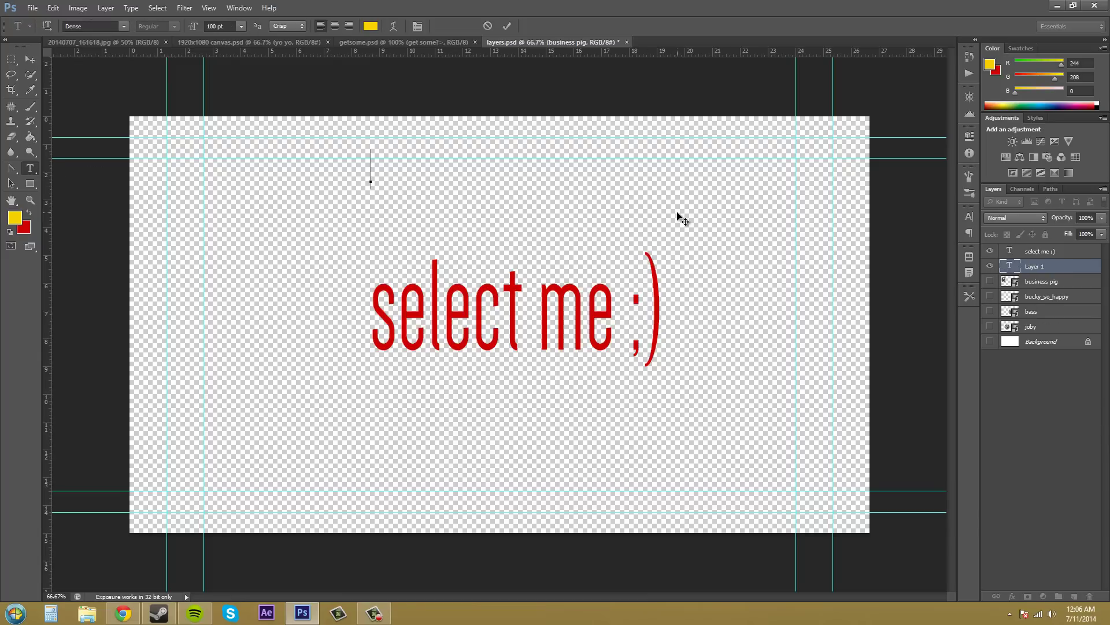
{"action": "type", "text": "2nd selection"}
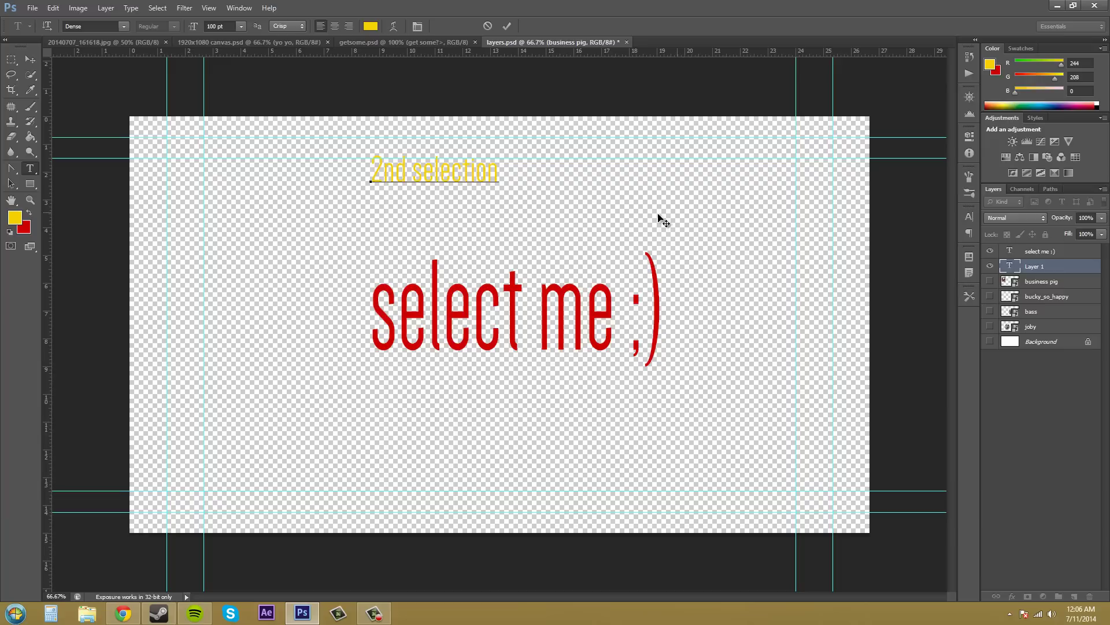
{"action": "left_click", "coordinate": [990, 344]}
Show the white Background again and move '2nd selection' down-left next to the red text
{"action": "left_click", "coordinate": [991, 344]}
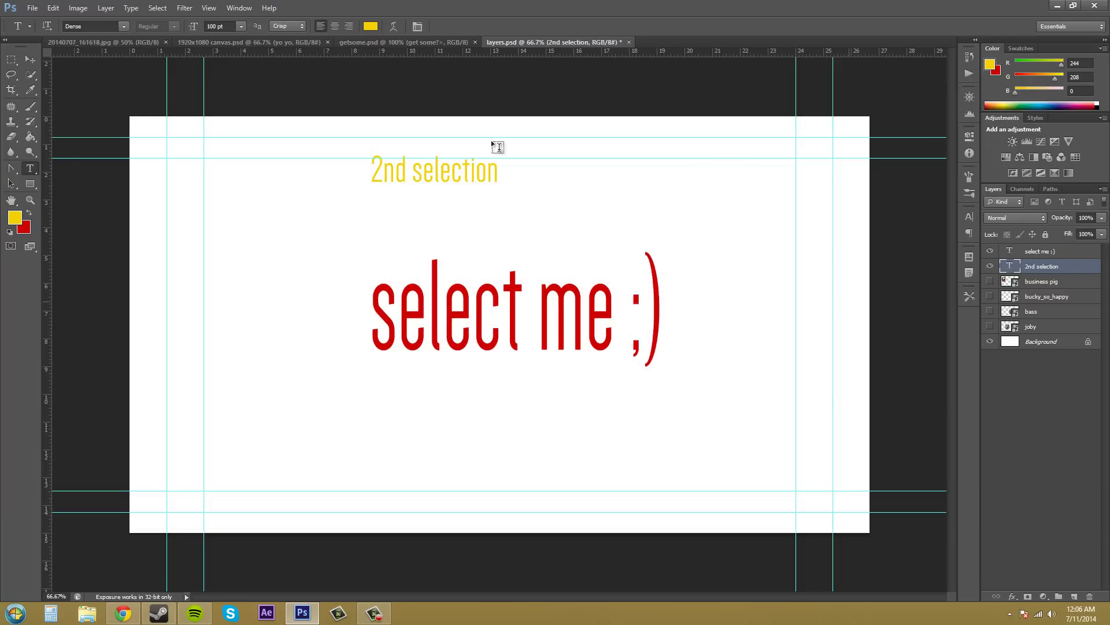
{"action": "left_click", "coordinate": [30, 60]}
{"action": "left_click_drag", "start_coordinate": [409, 188], "coordinate": [379, 258]}
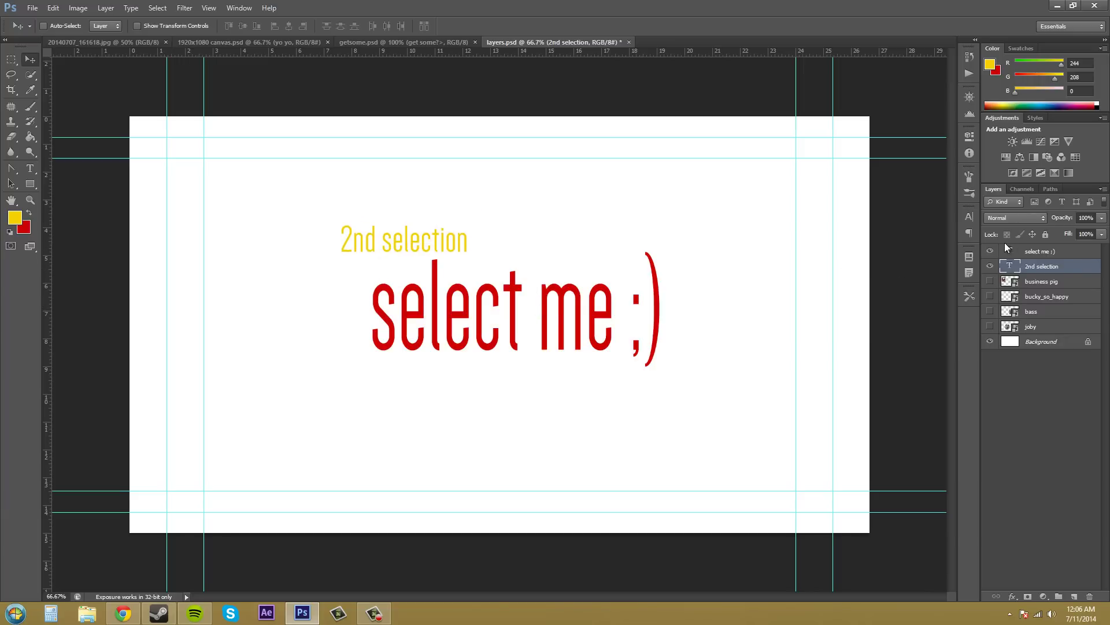
{"action": "left_click", "coordinate": [1016, 271], "text": "ctrl"}
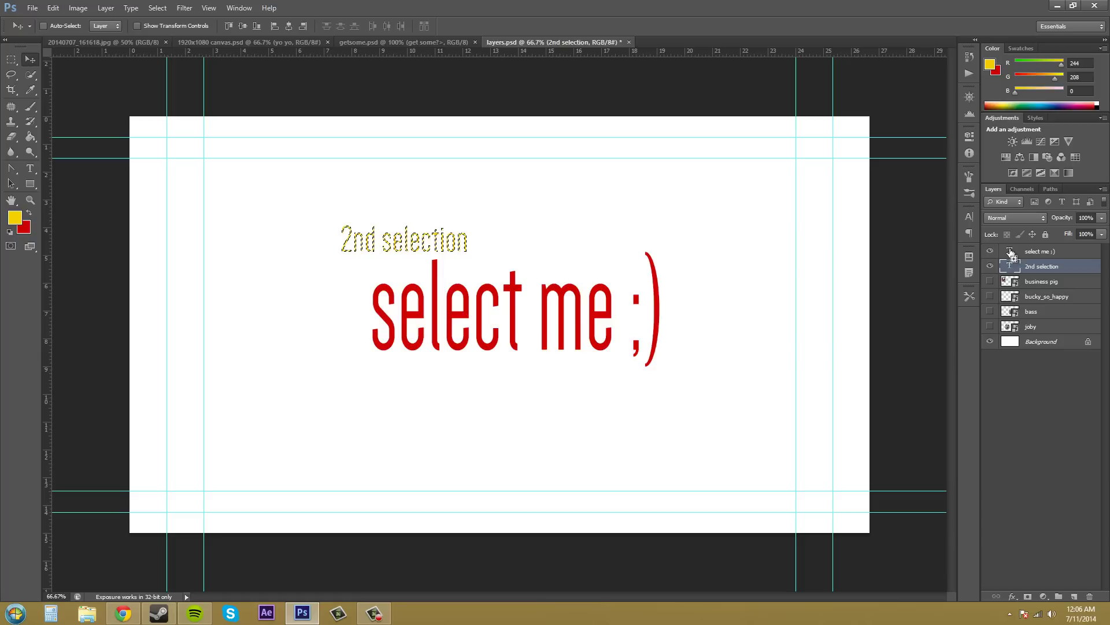
{"action": "left_click", "coordinate": [1010, 254], "text": "ctrl+shift"}
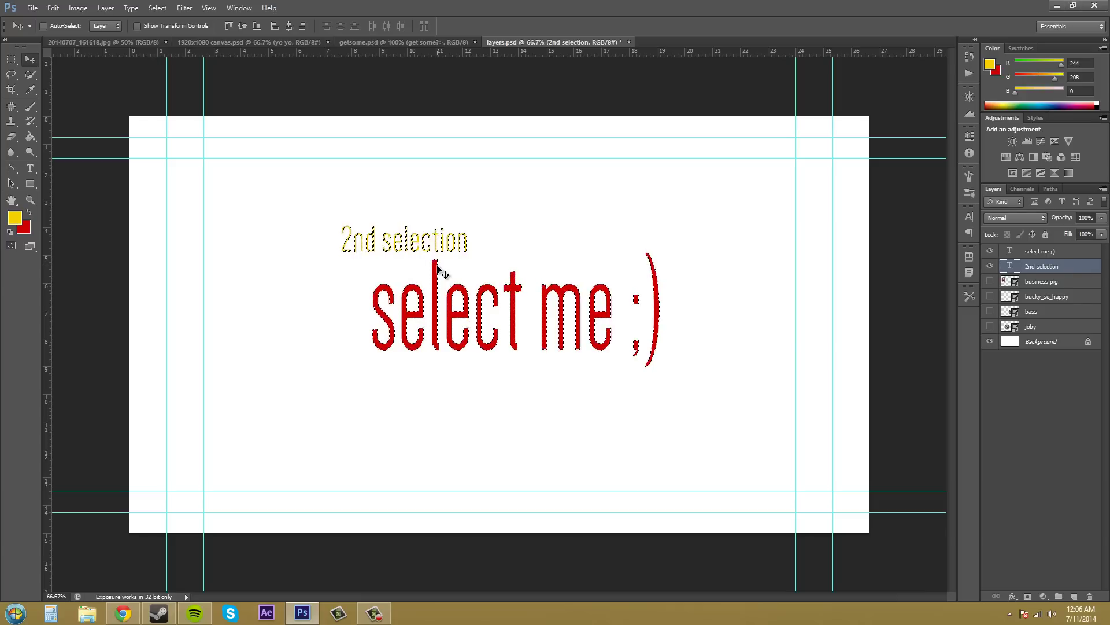
{"action": "key", "text": "ctrl+d"}
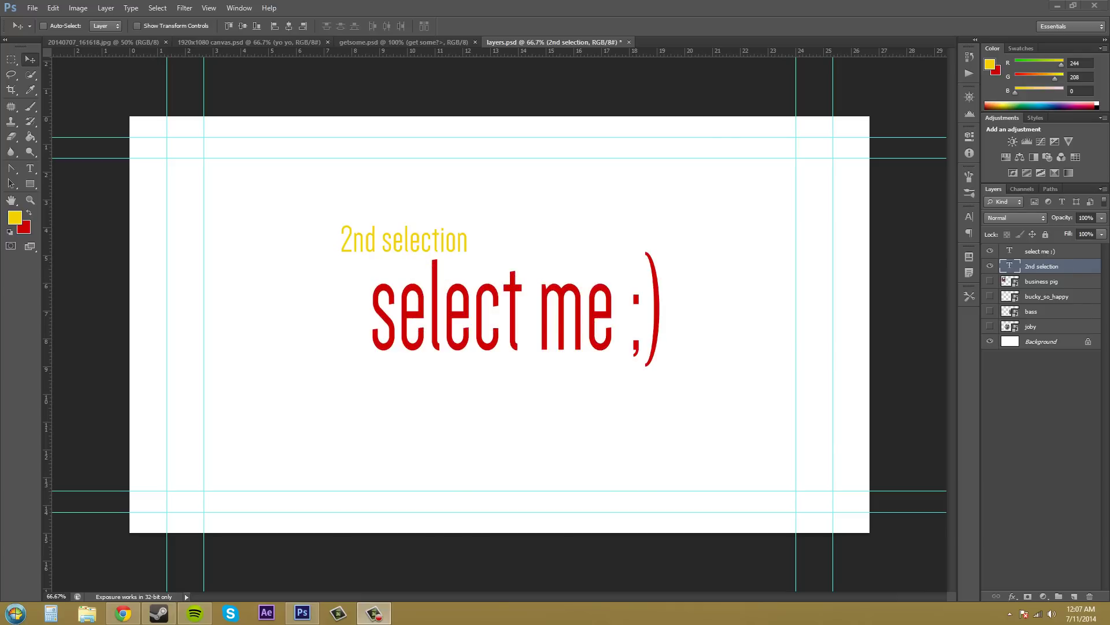